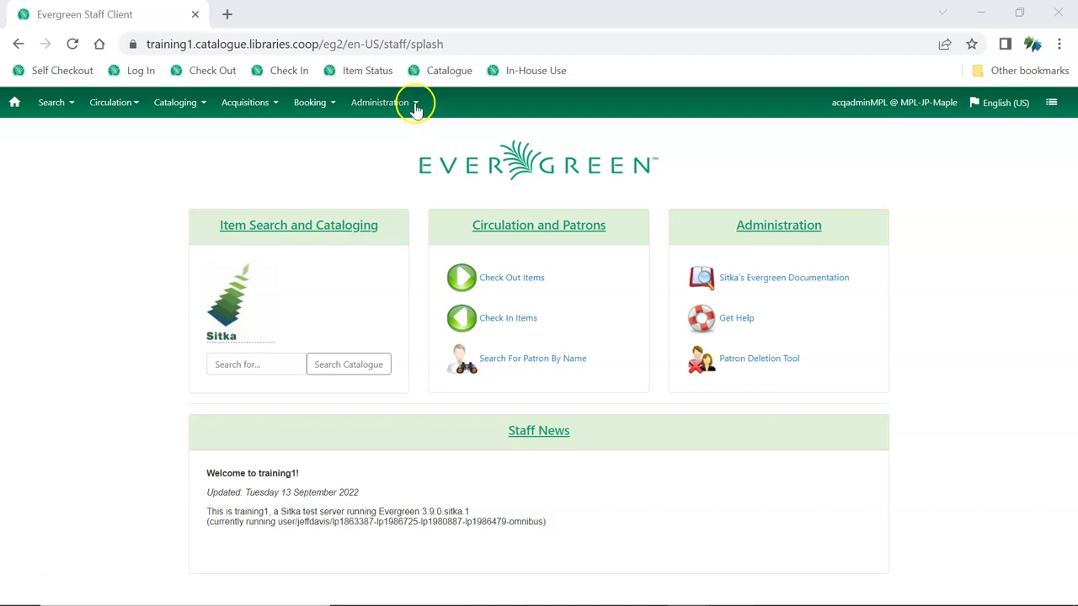
# Step: Open Acquisitions Fund Administration and list Maple Library's funding sources
pyautogui.click(406, 103)
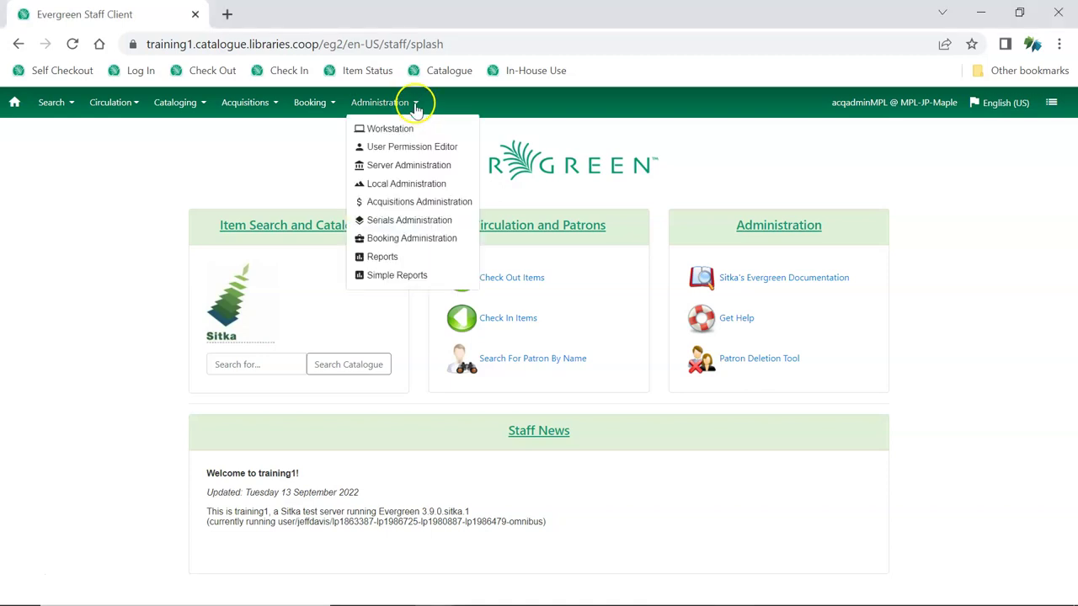
pyautogui.click(411, 203)
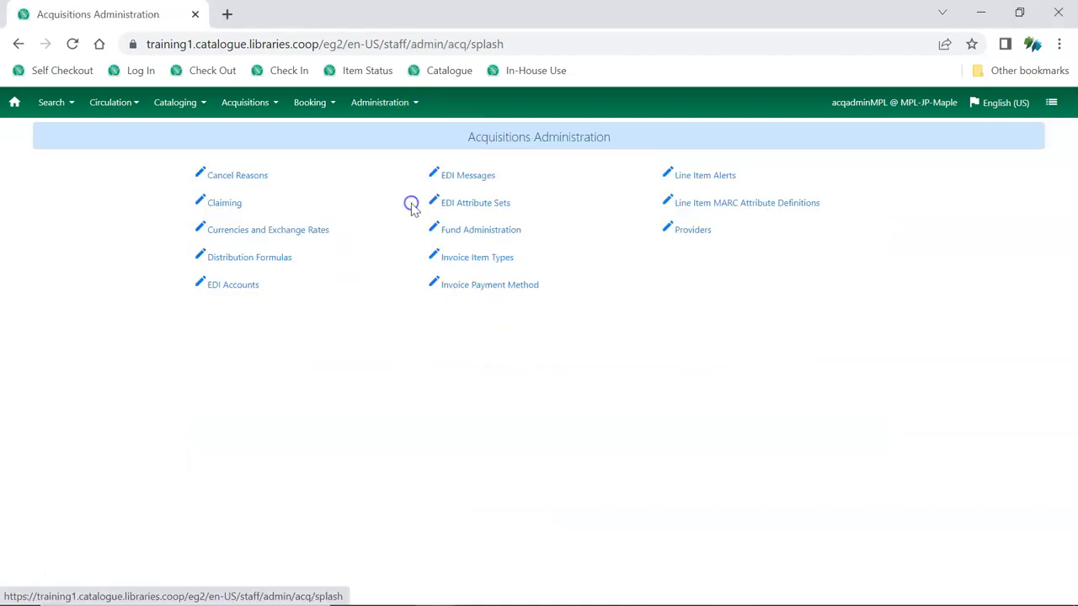
pyautogui.click(464, 230)
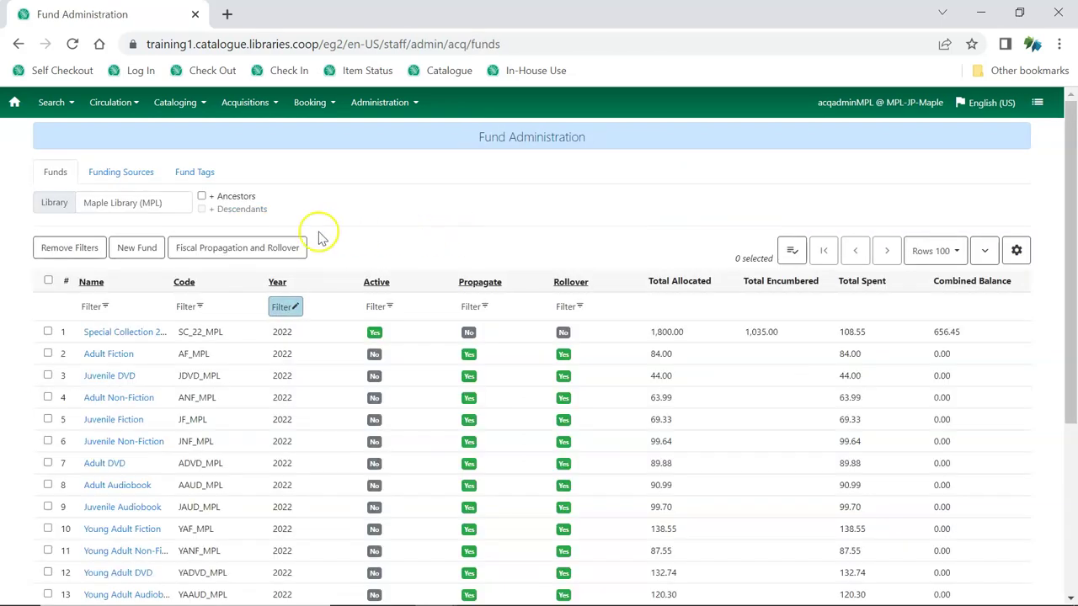
pyautogui.click(108, 177)
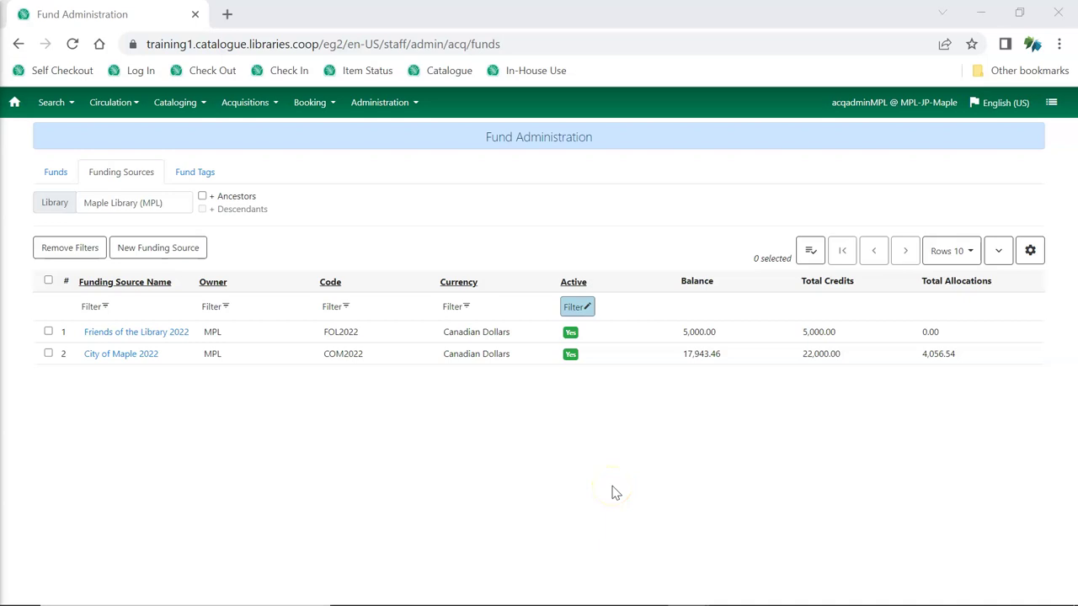
# Step: Uncheck Active and save for City of Maple 2022 and Friends of the Library 2022
pyautogui.doubleClick(612, 359)
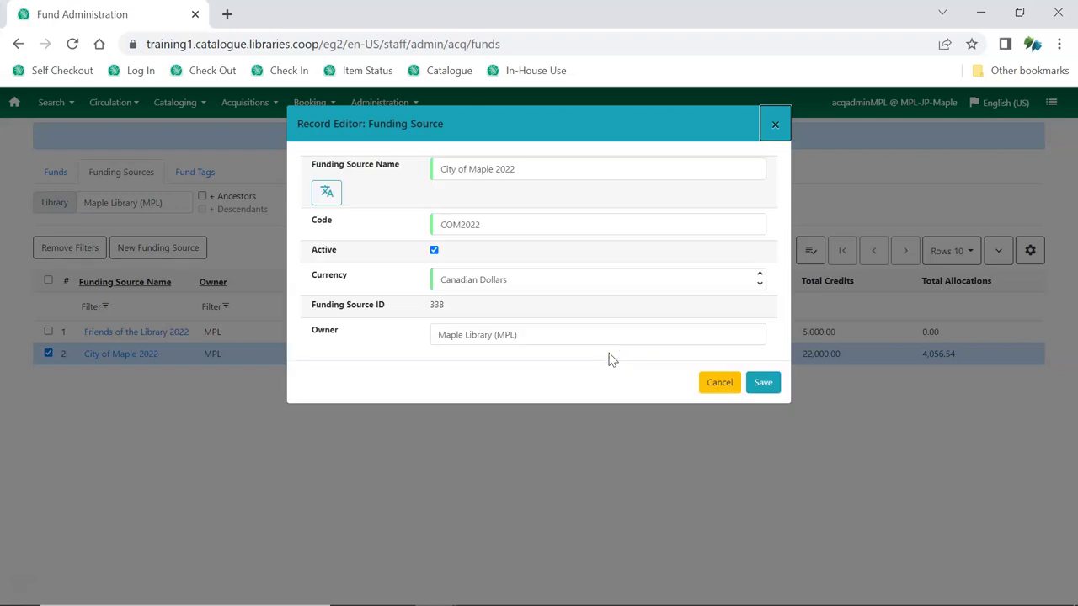
pyautogui.click(434, 251)
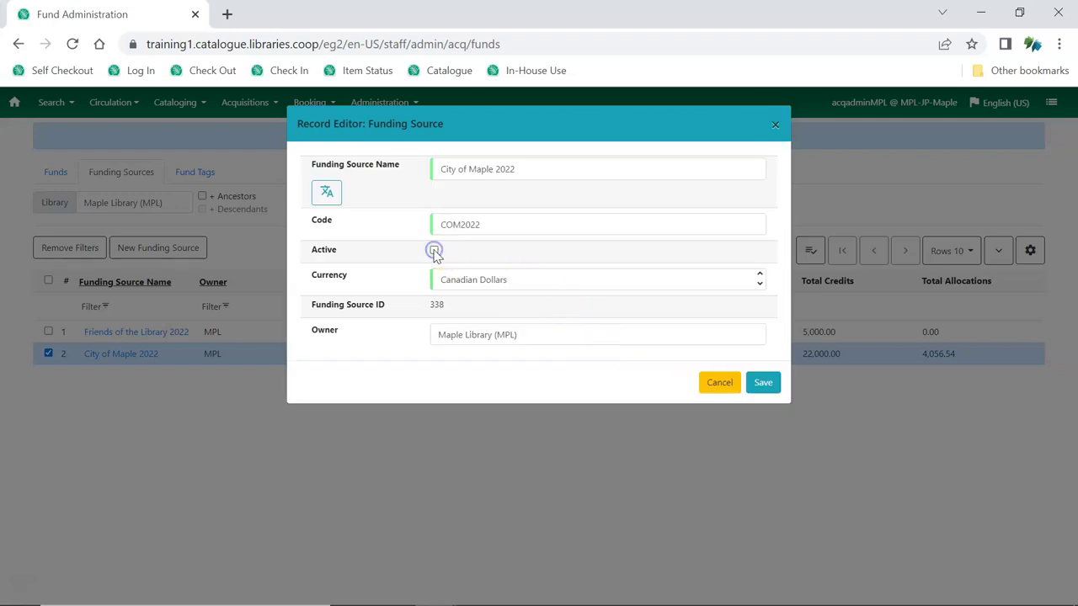
pyautogui.click(763, 384)
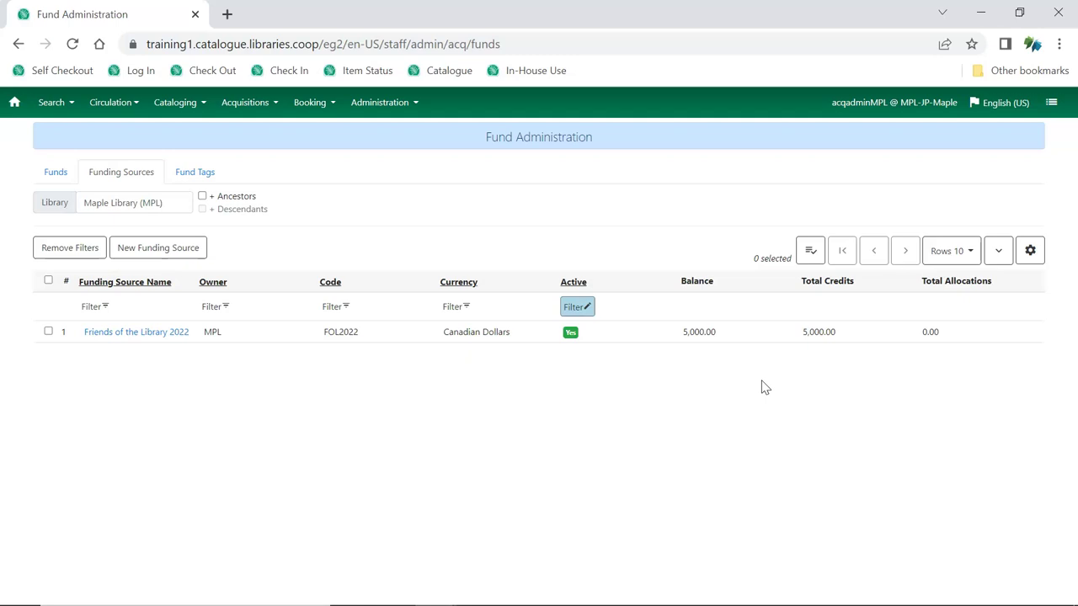
pyautogui.click(649, 346)
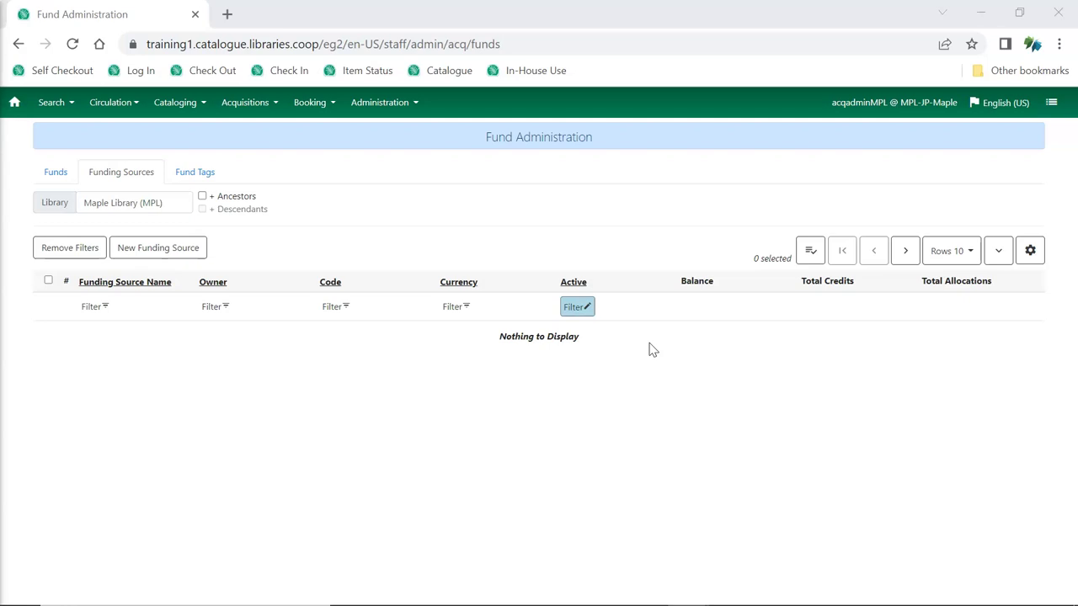
pyautogui.click(576, 308)
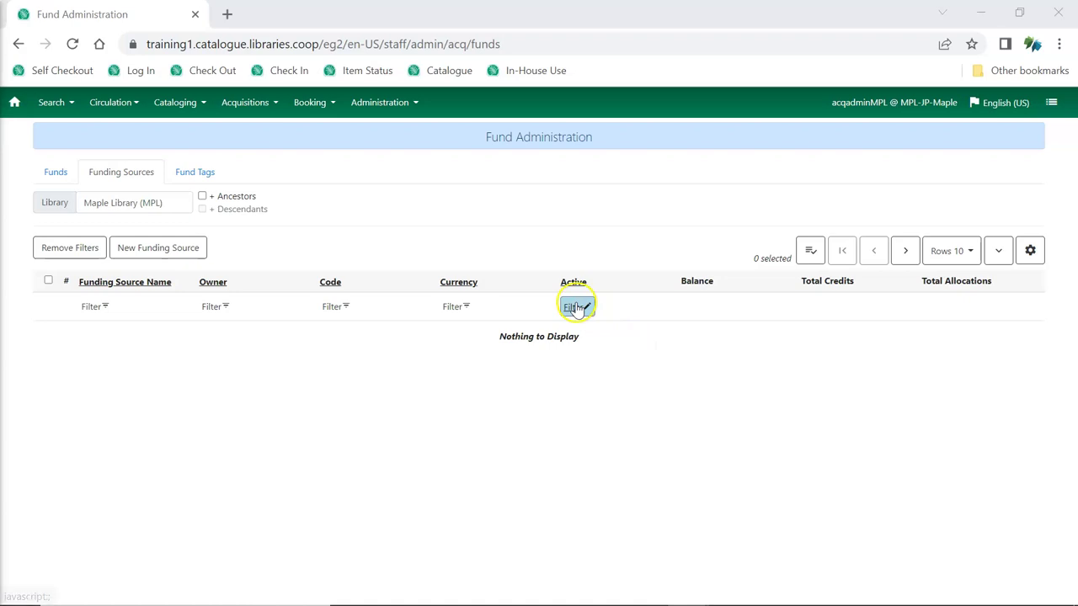
pyautogui.click(600, 336)
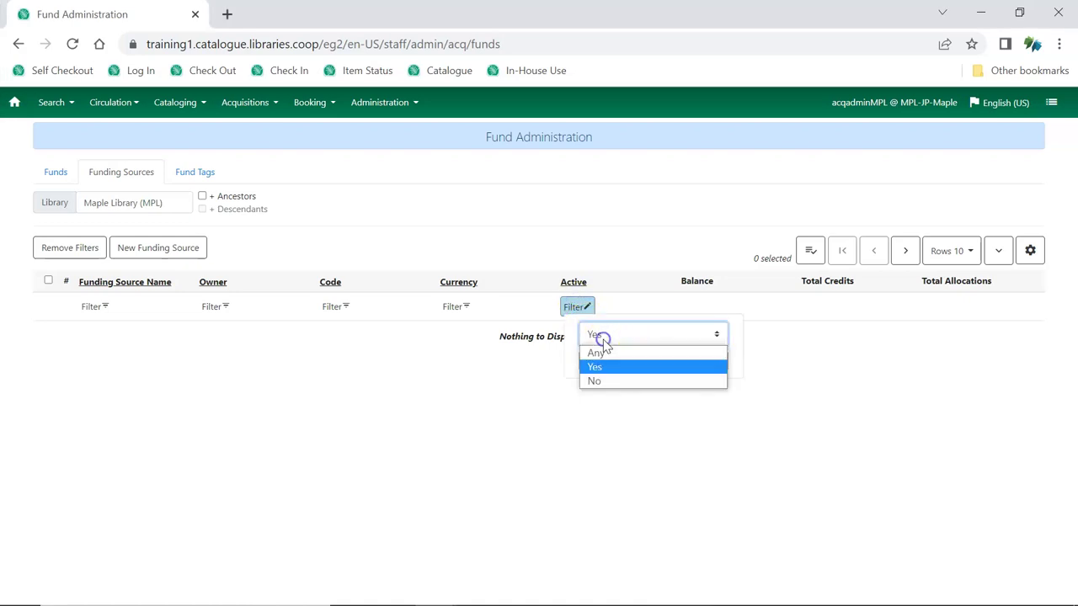
pyautogui.click(601, 381)
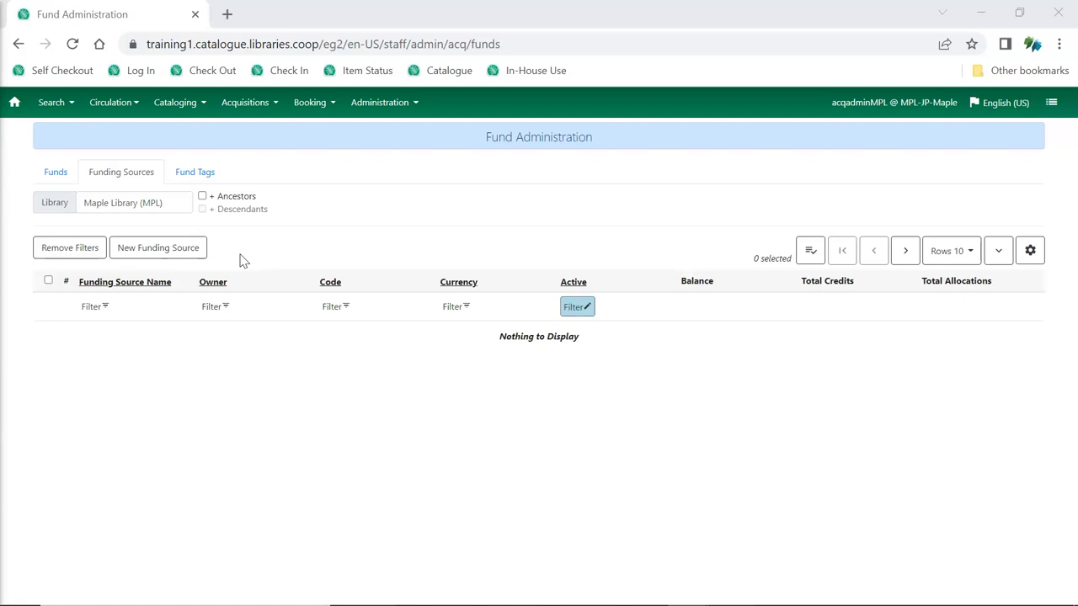
# Step: Create funding source City of Maple 2023, code COM2023, in Canadian Dollars
pyautogui.click(160, 249)
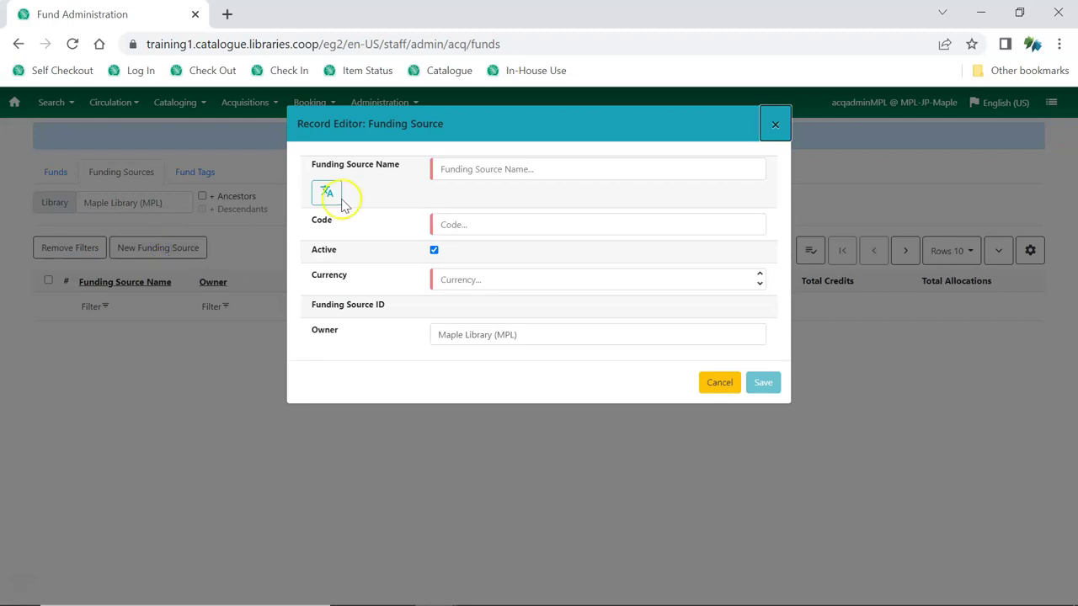
pyautogui.click(469, 173)
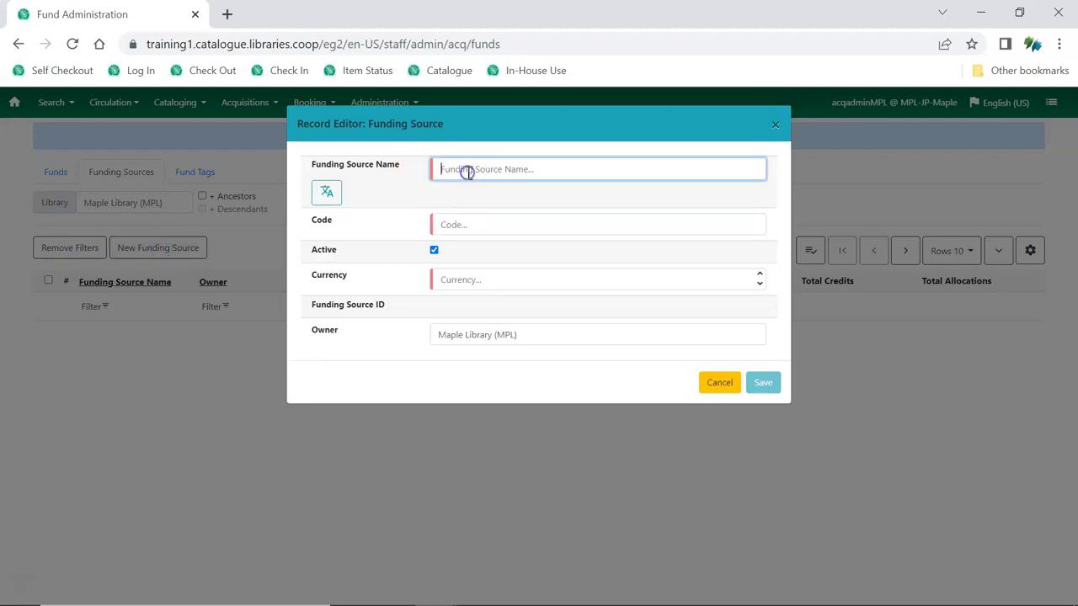
pyautogui.write('City o')
pyautogui.write('f Maple 2023')
pyautogui.click(465, 225)
pyautogui.click(465, 226)
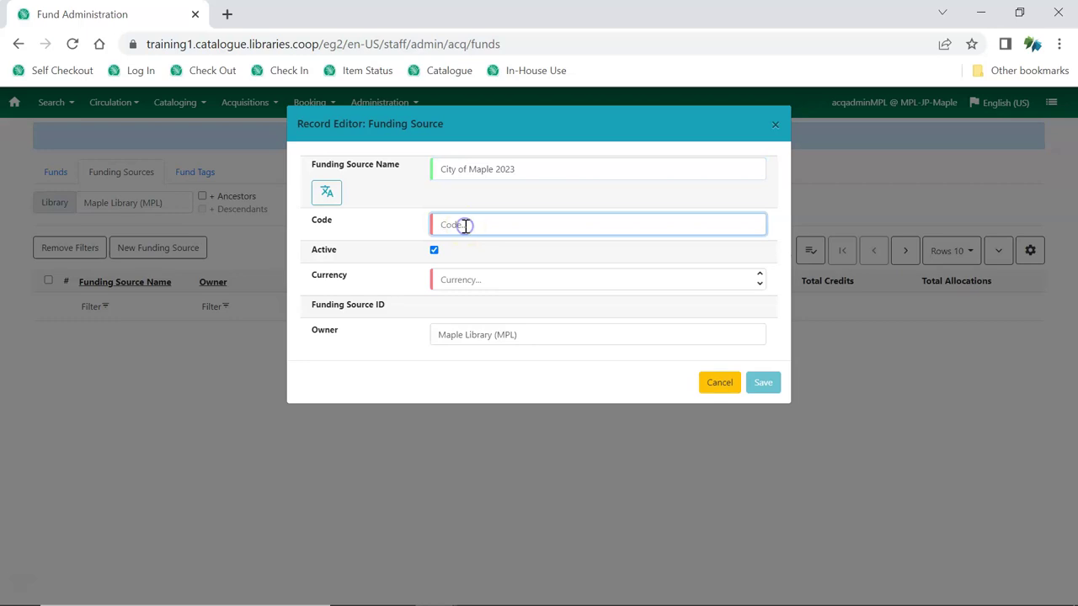
pyautogui.write('COM20')
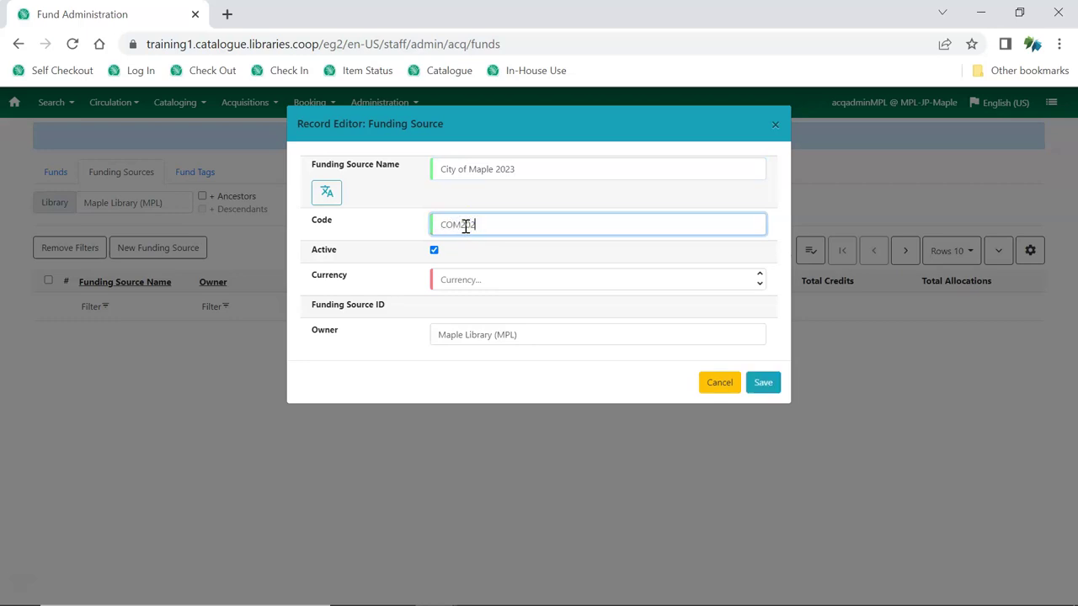
pyautogui.write('23')
pyautogui.click(470, 280)
pyautogui.click(470, 281)
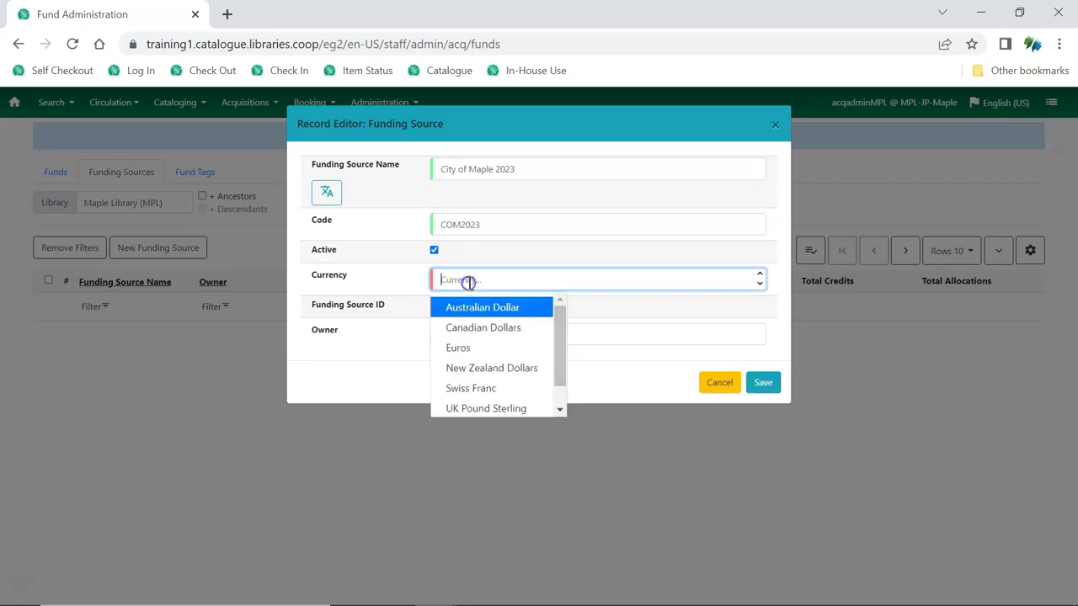
pyautogui.click(471, 326)
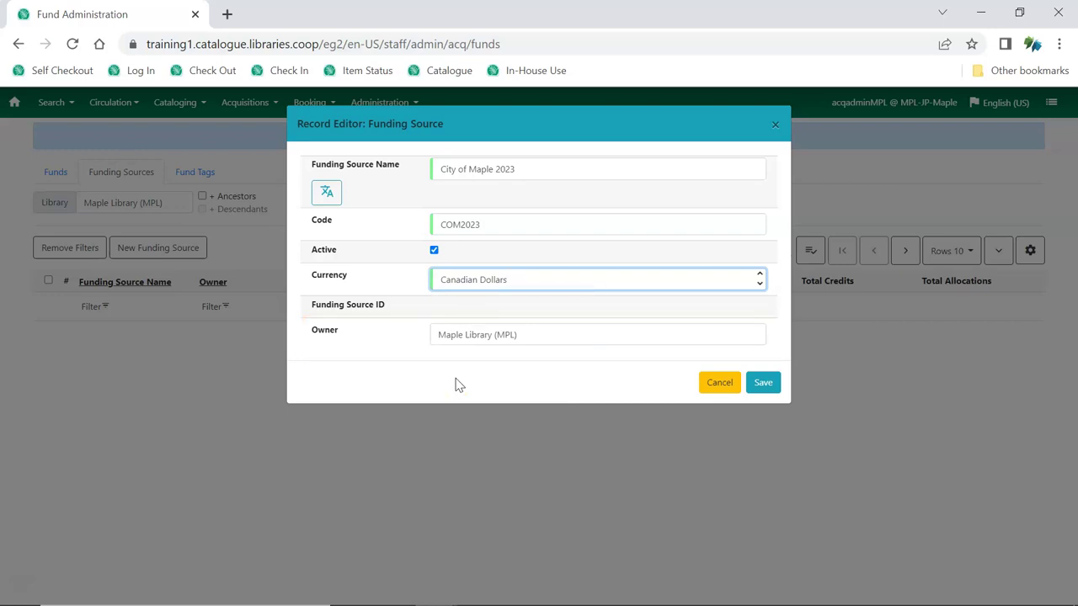
pyautogui.click(756, 381)
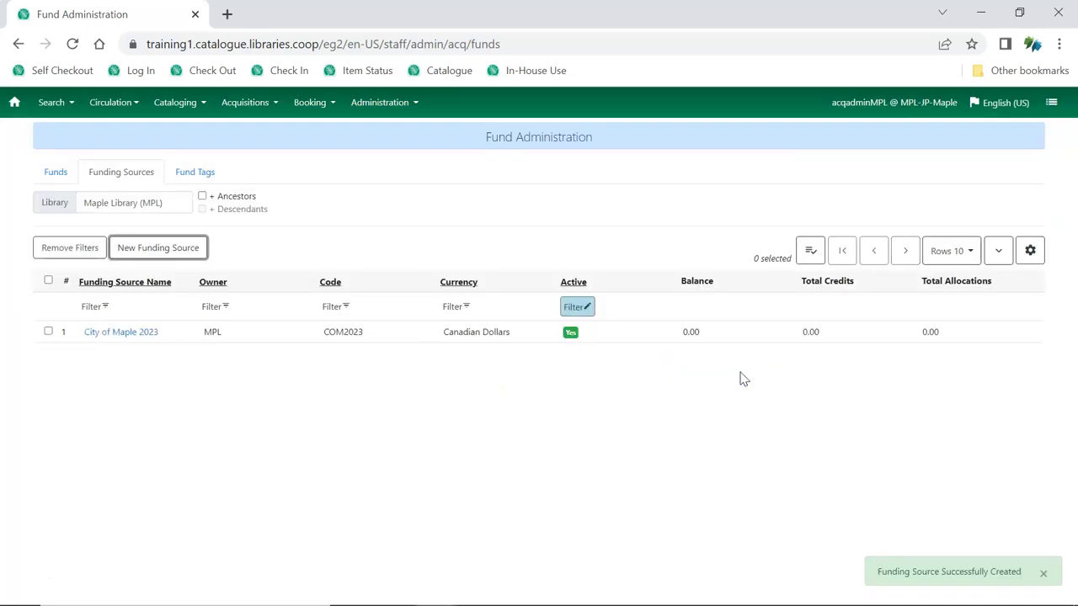
pyautogui.click(735, 376)
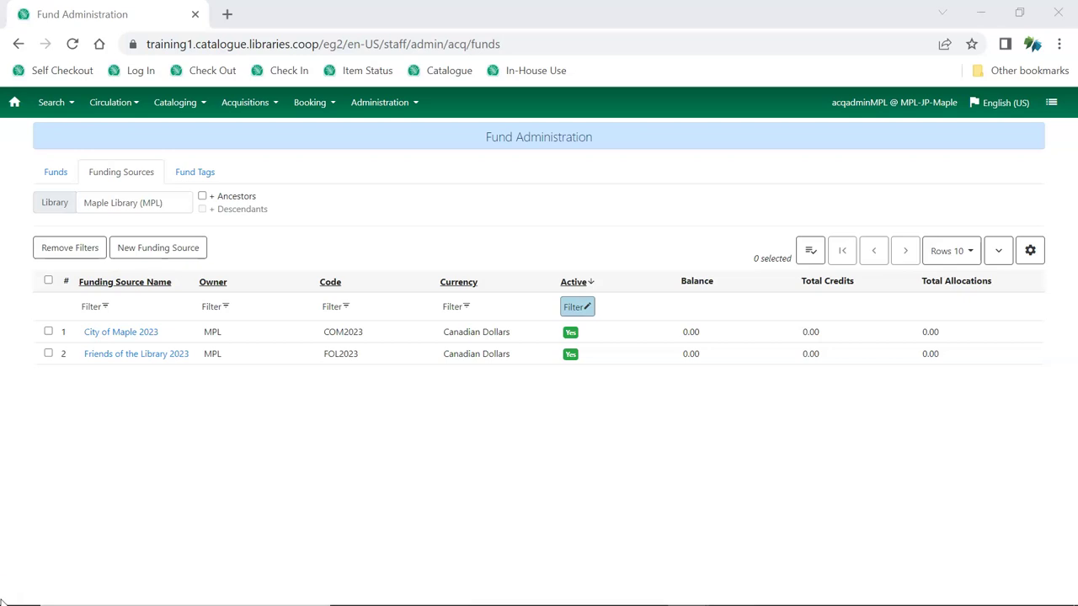
# Step: Apply a 20000 credit to City of Maple 2023, then close its details
pyautogui.click(113, 333)
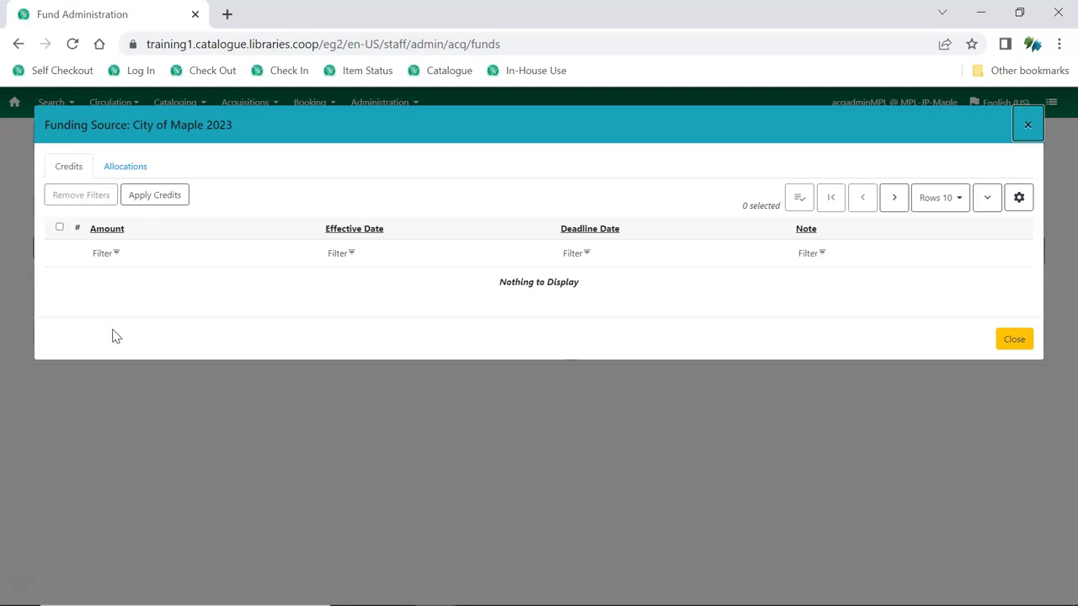
pyautogui.click(157, 195)
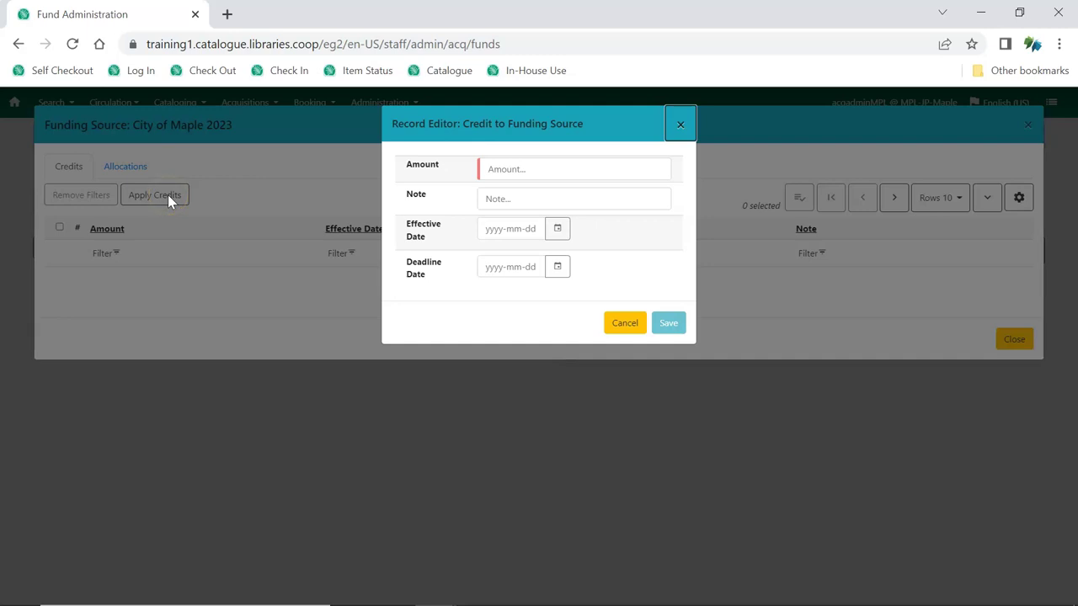
pyautogui.click(520, 175)
pyautogui.write('20')
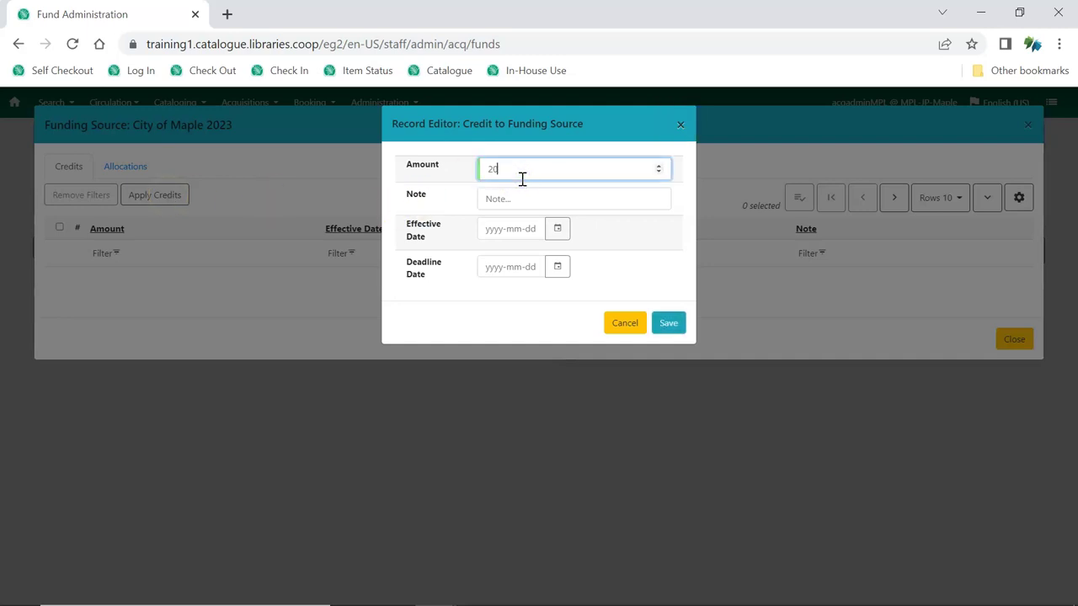
pyautogui.write('000')
pyautogui.click(662, 323)
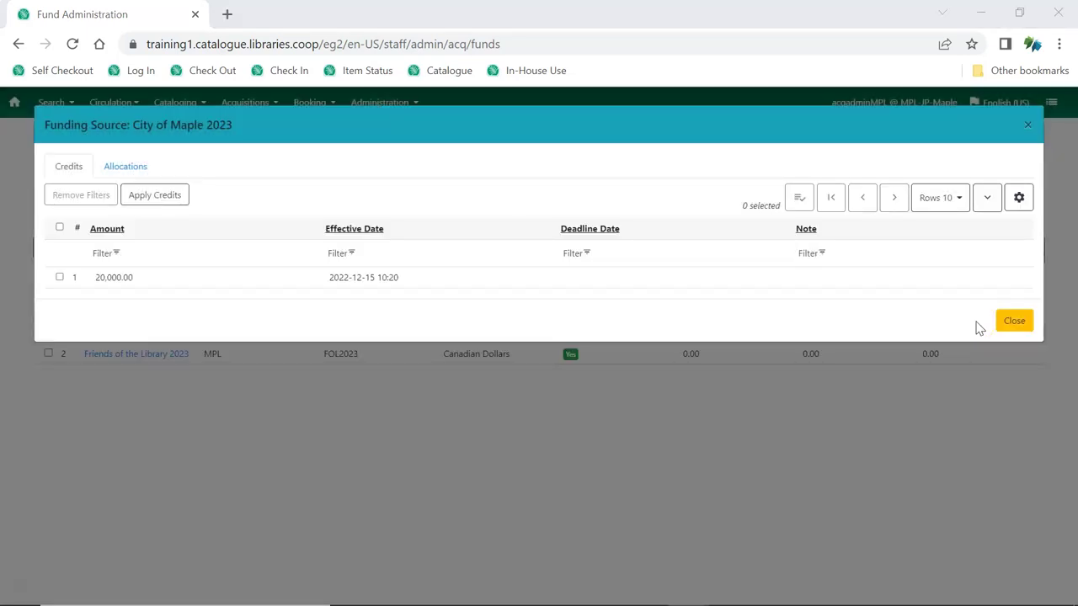
pyautogui.click(1018, 325)
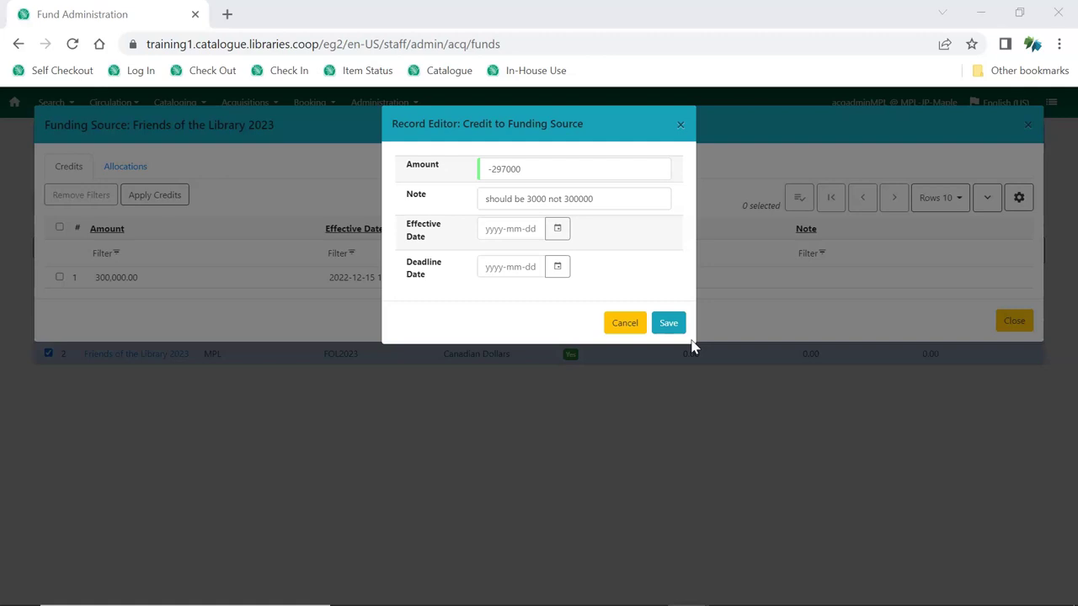
# Step: Save the -297000 correcting credit on Friends of the Library 2023
pyautogui.click(677, 330)
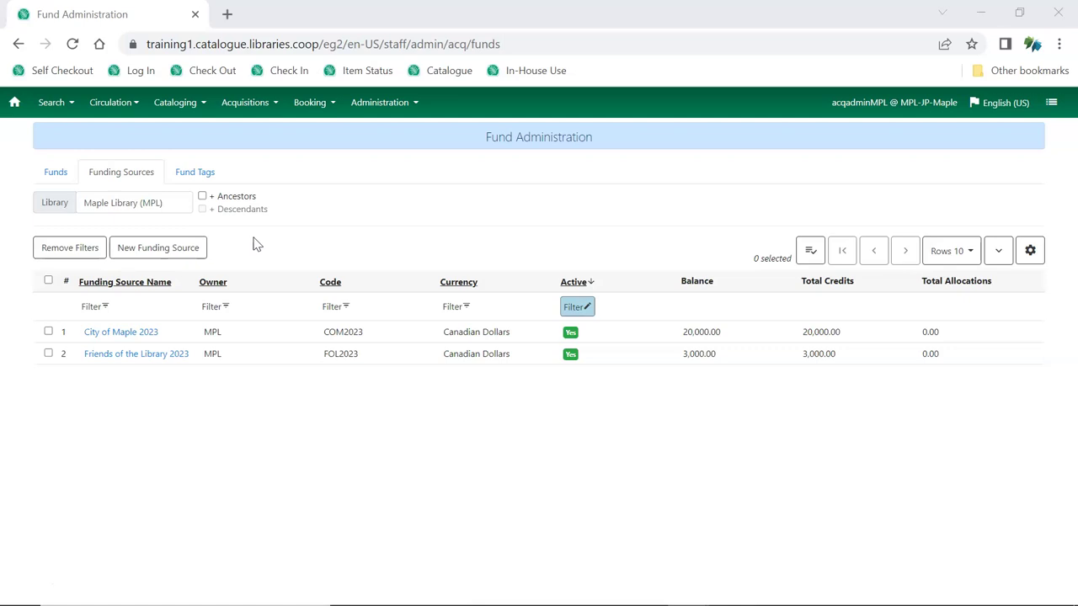
# Step: Open City of Maple 2023's details and view its empty Allocations list
pyautogui.click(128, 333)
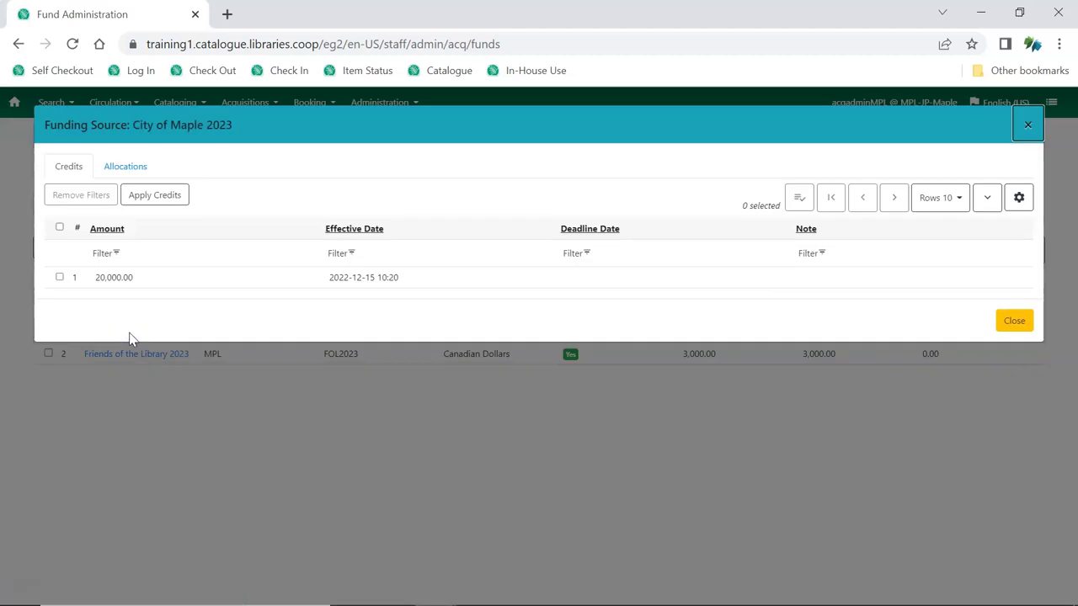
pyautogui.click(138, 171)
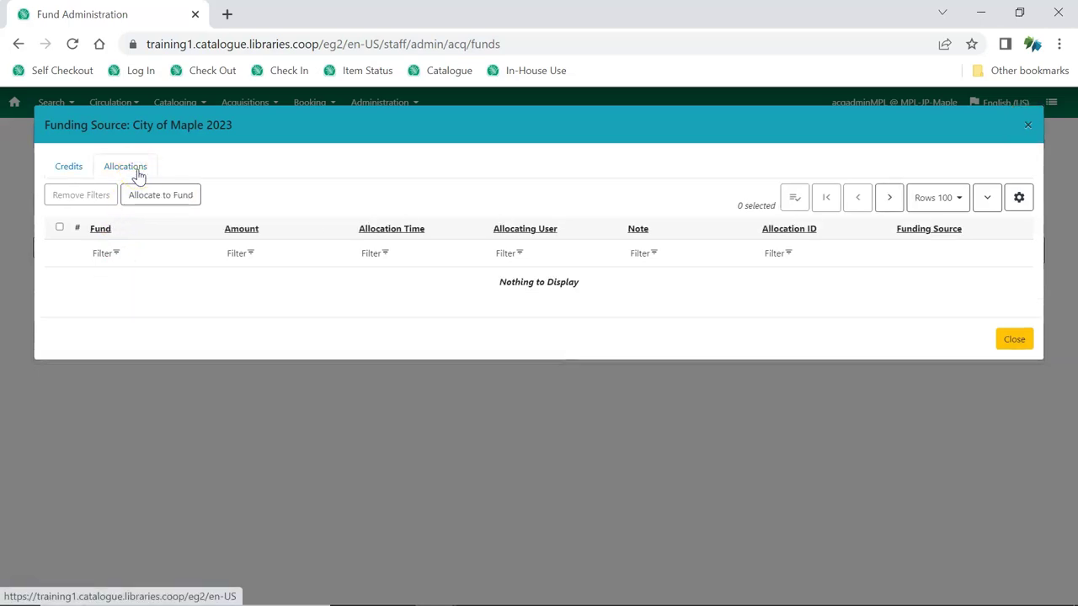
# Step: Create a 1000 allocation from City of Maple 2023 to fund YADVD_MPL (2023)
pyautogui.click(155, 202)
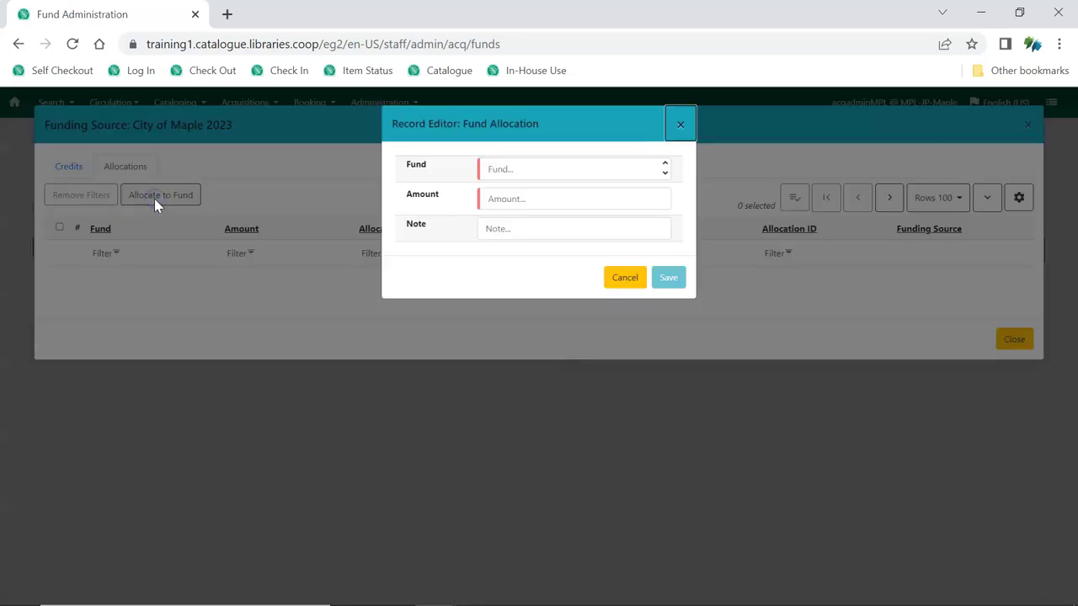
pyautogui.click(608, 169)
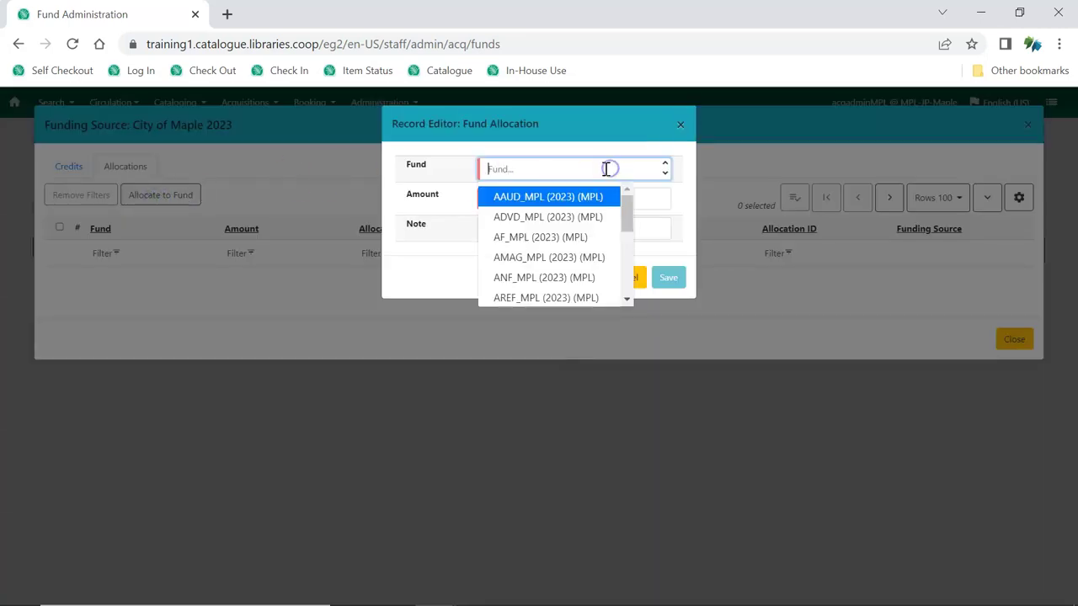
pyautogui.moveTo(626, 206); pyautogui.dragTo(621, 272)
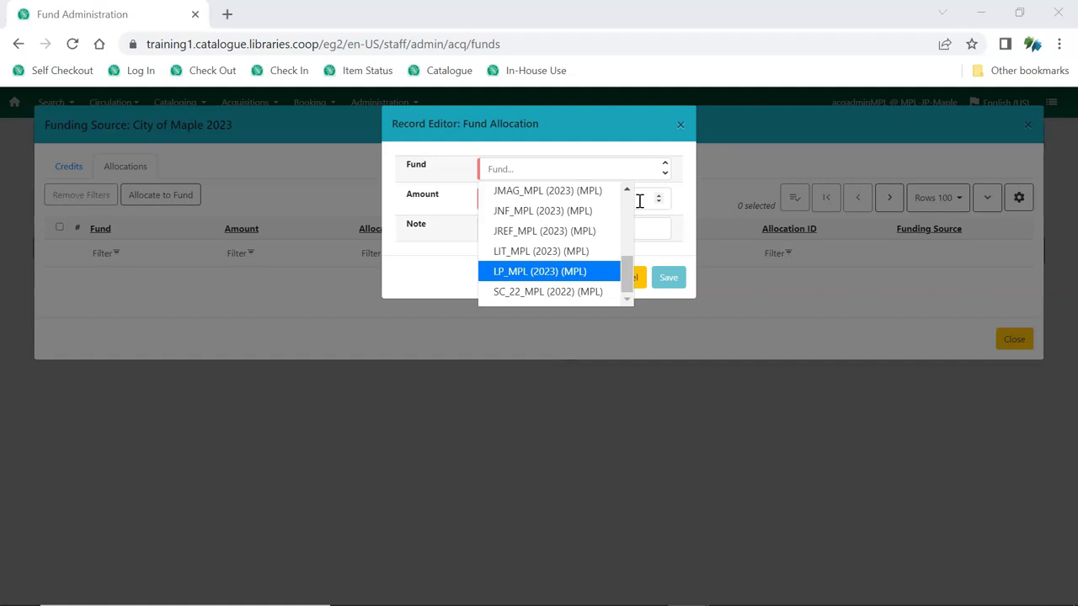
pyautogui.click(607, 163)
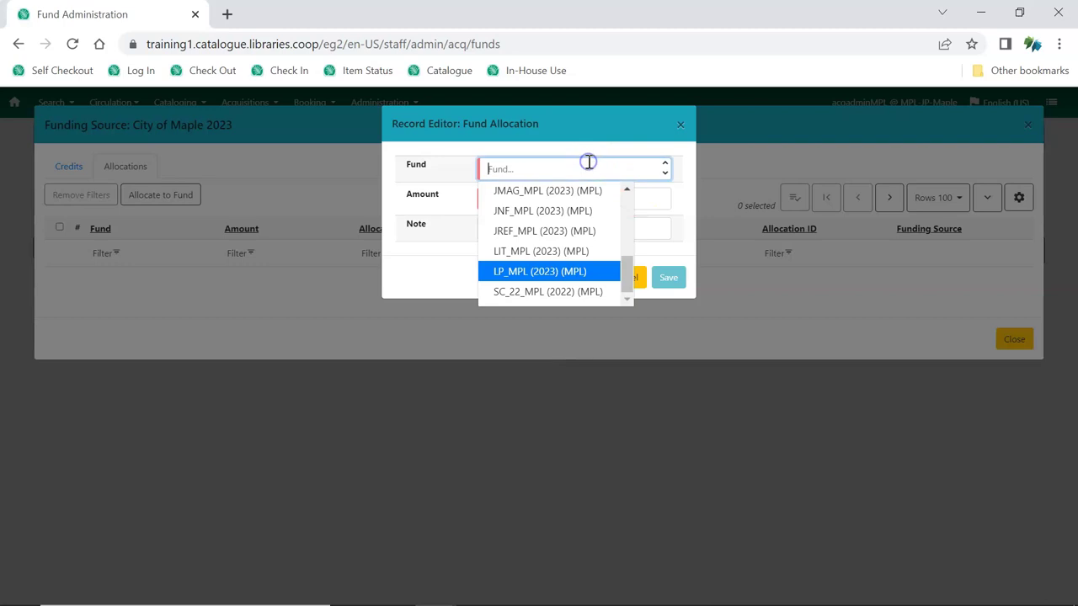
pyautogui.write('ya')
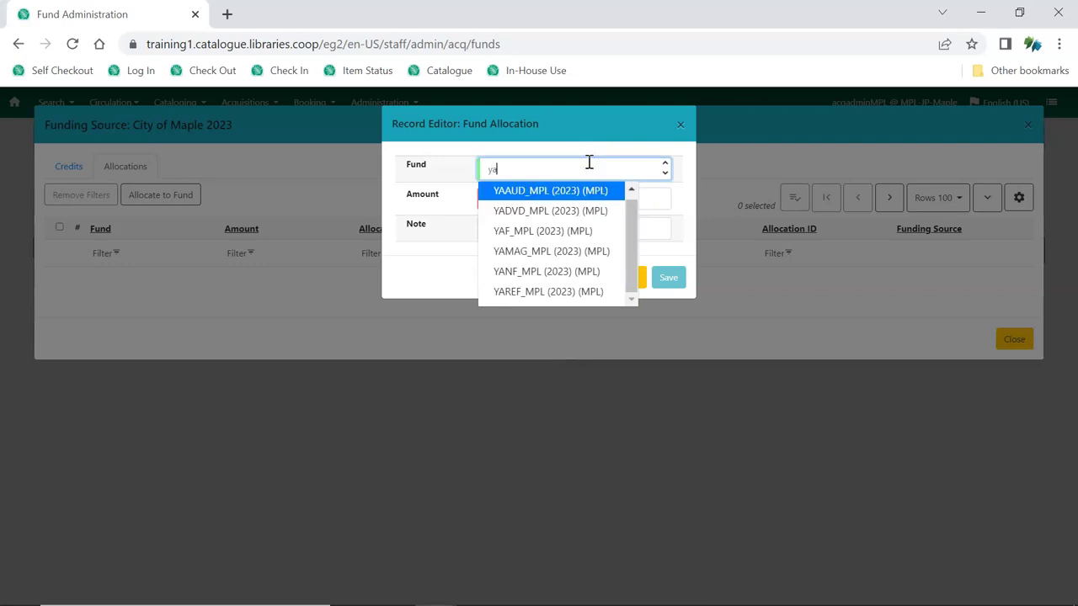
pyautogui.click(559, 211)
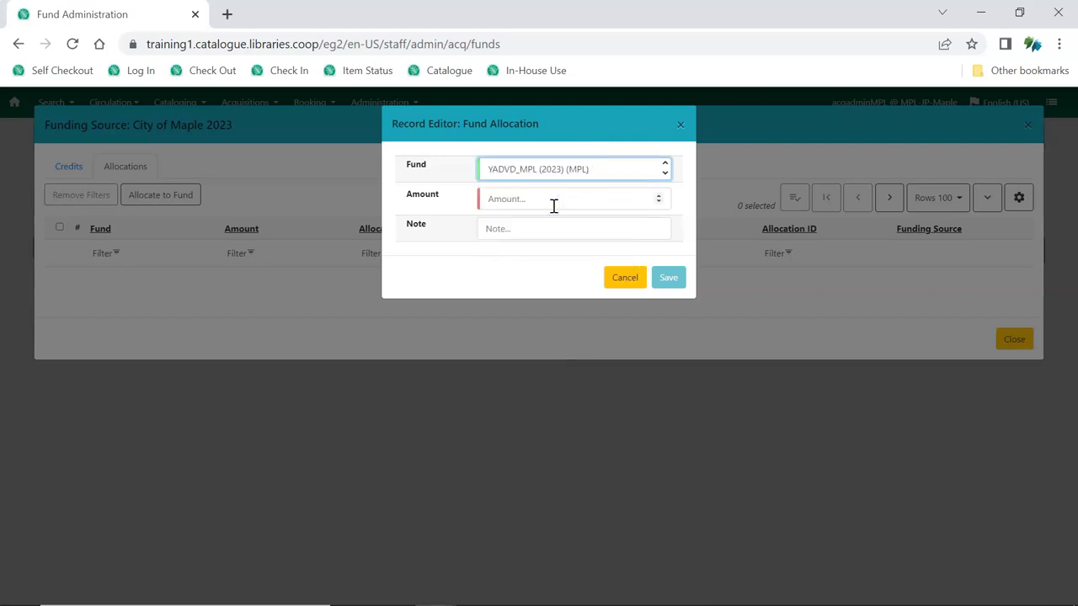
pyautogui.click(553, 205)
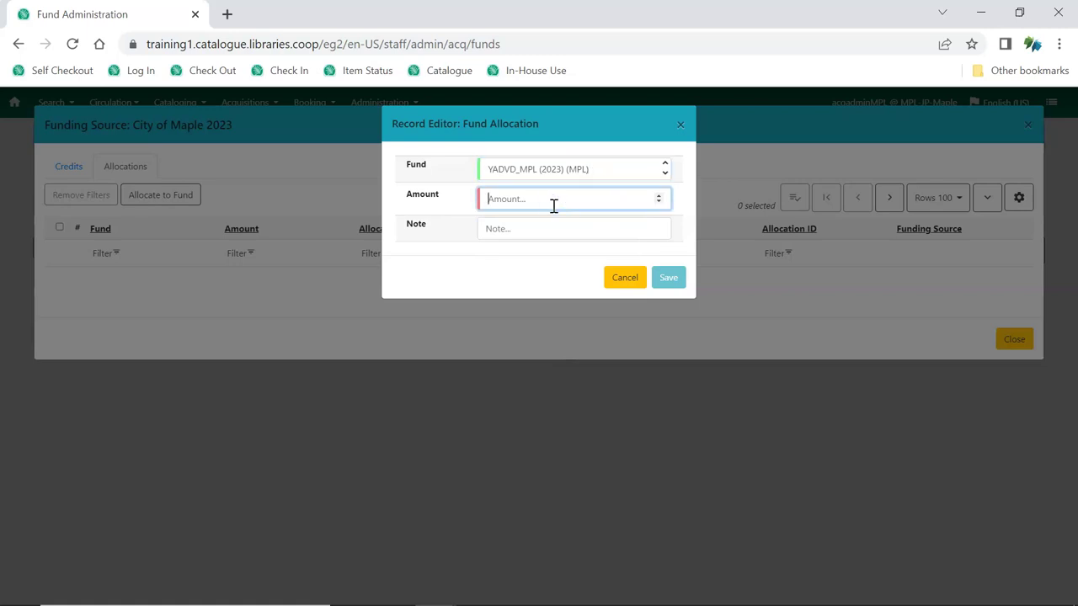
pyautogui.write('1000')
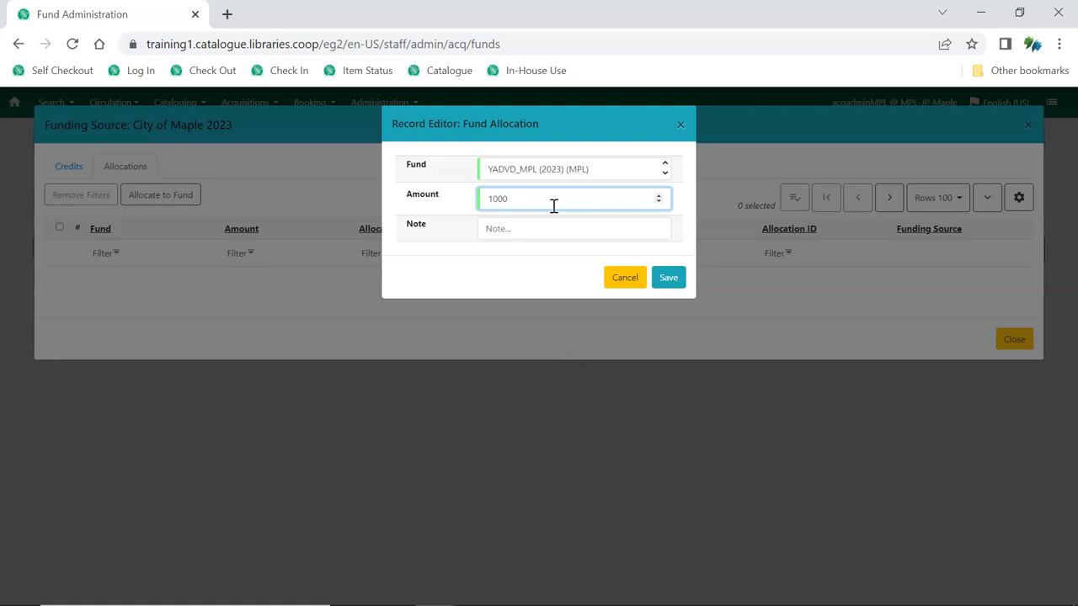
pyautogui.click(666, 280)
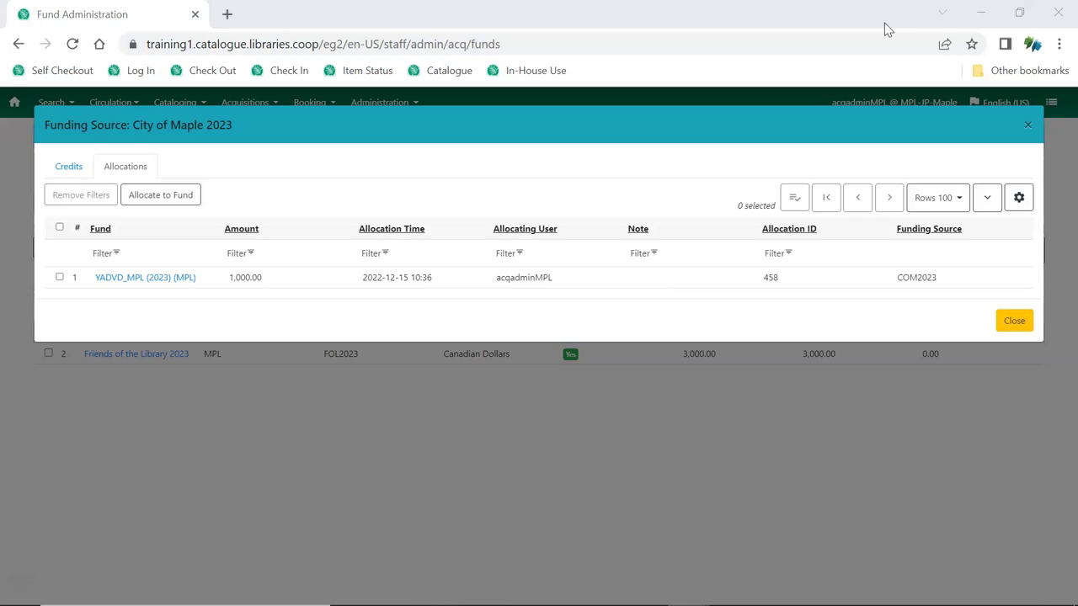
# Step: Close City of Maple 2023's details, returning to the funding source list
pyautogui.click(149, 463)
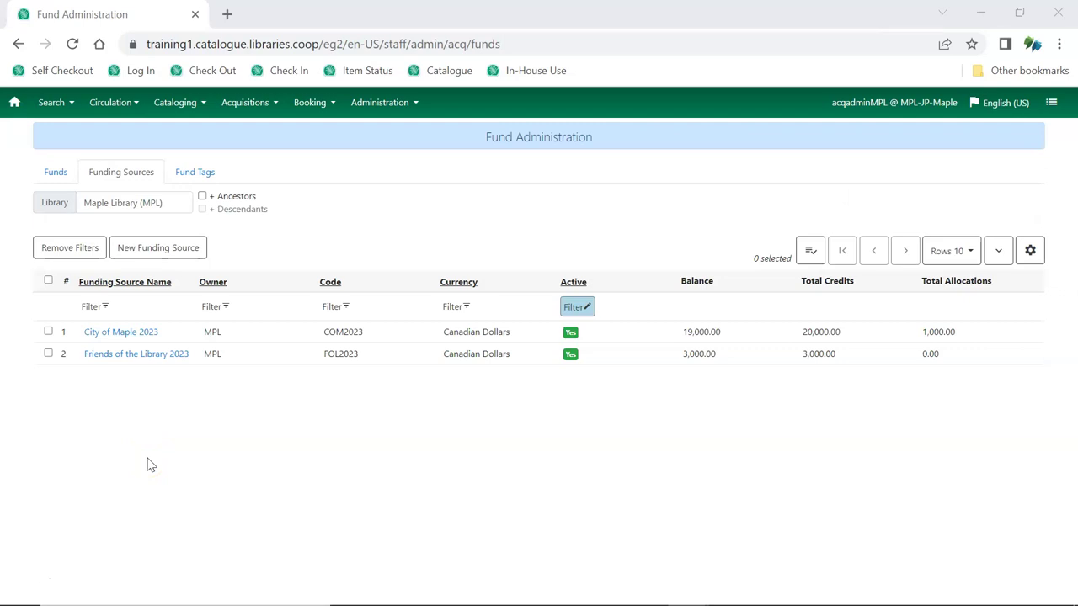
# Step: Switch to the Funds list and open the Adult Fiction (AF_MPL, 2023) fund
pyautogui.click(50, 172)
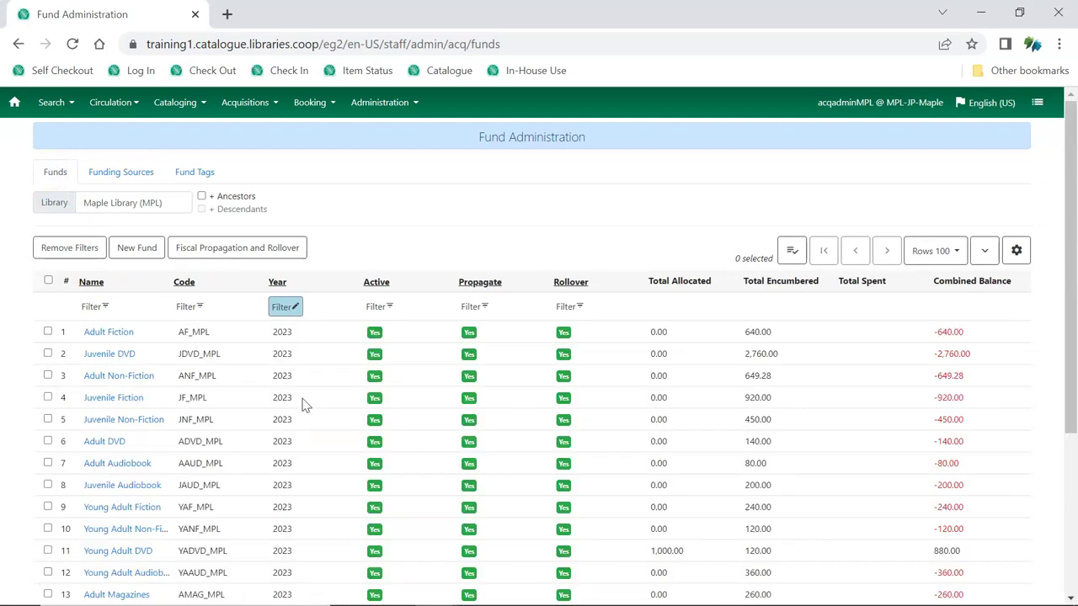
pyautogui.click(106, 335)
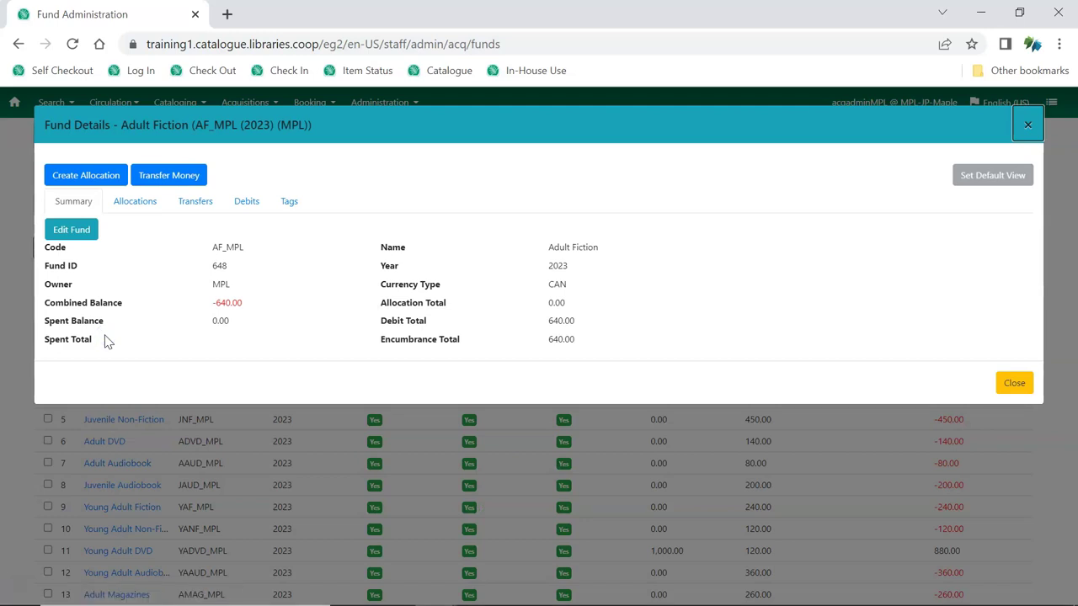
pyautogui.click(131, 258)
# Step: Create a 2500 allocation to Adult Fiction (AF_MPL) from funding source COM2023
pyautogui.click(91, 175)
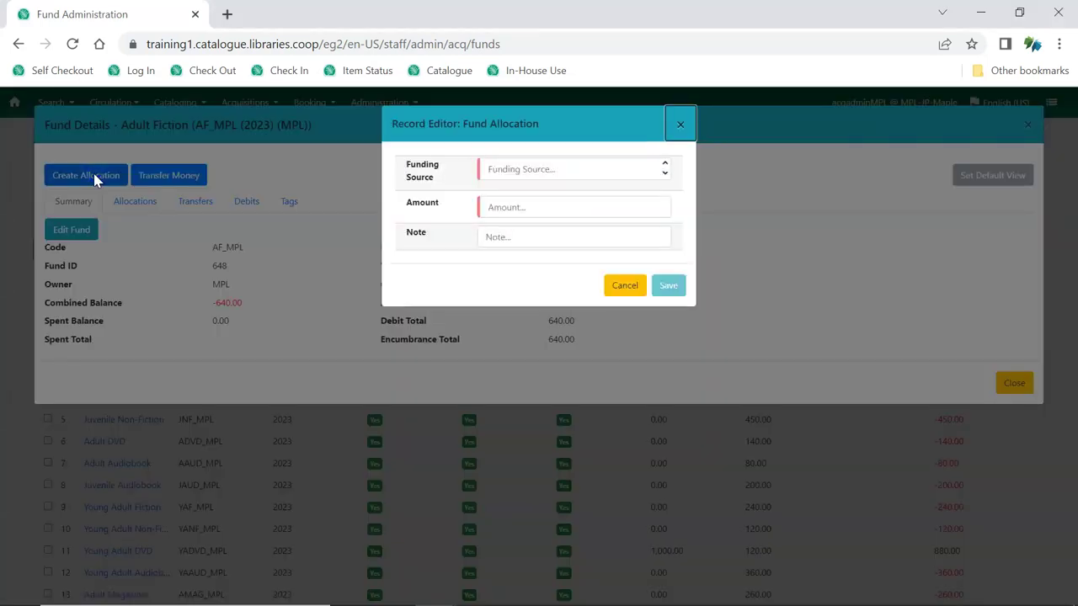
pyautogui.click(523, 171)
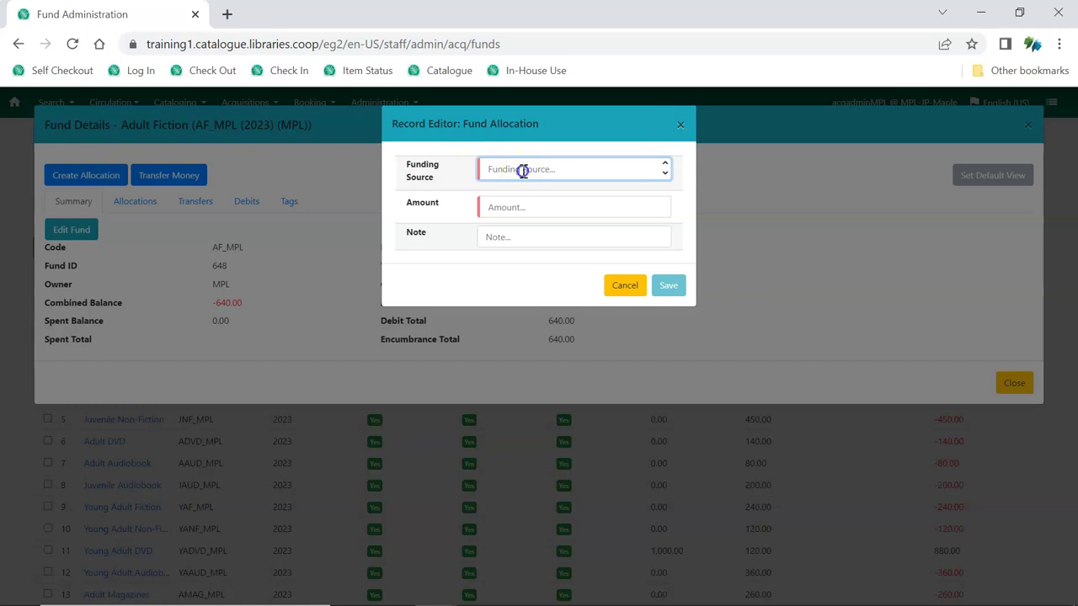
pyautogui.click(566, 171)
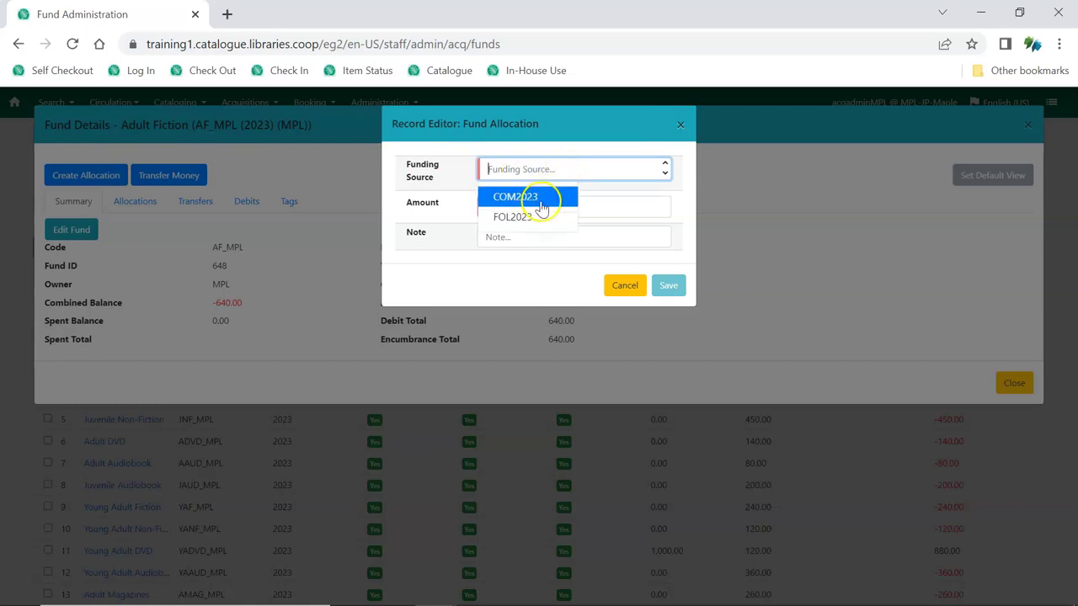
pyautogui.click(540, 197)
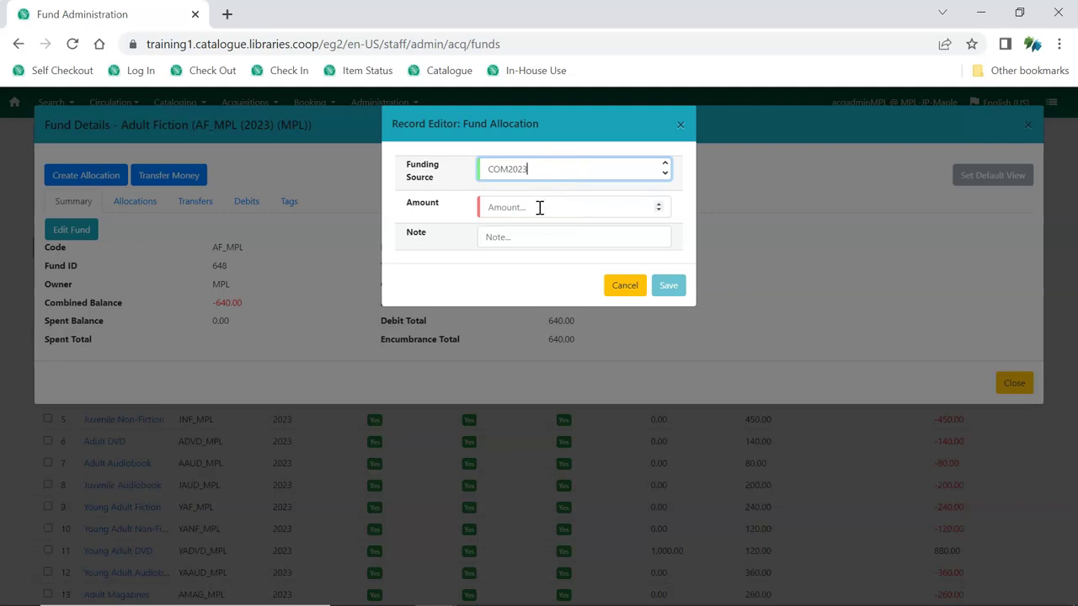
pyautogui.click(540, 208)
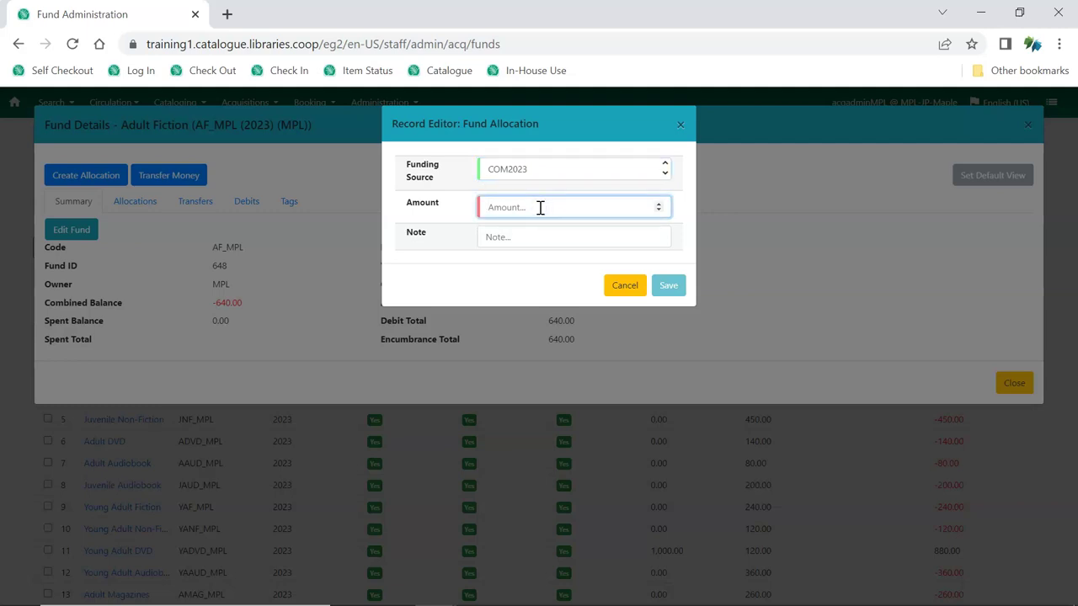
pyautogui.write('2500')
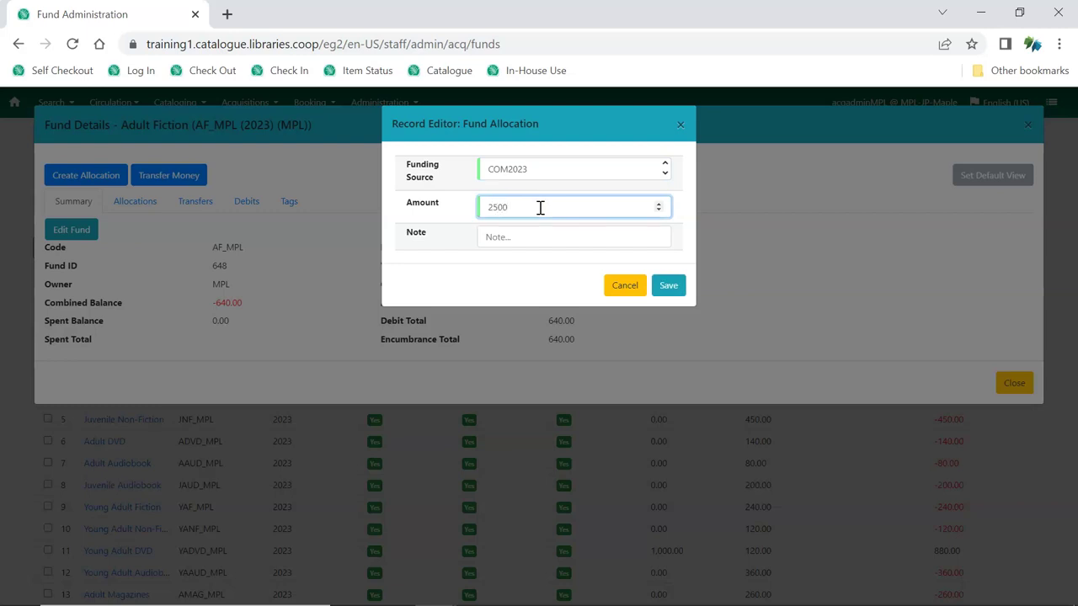
pyautogui.click(660, 290)
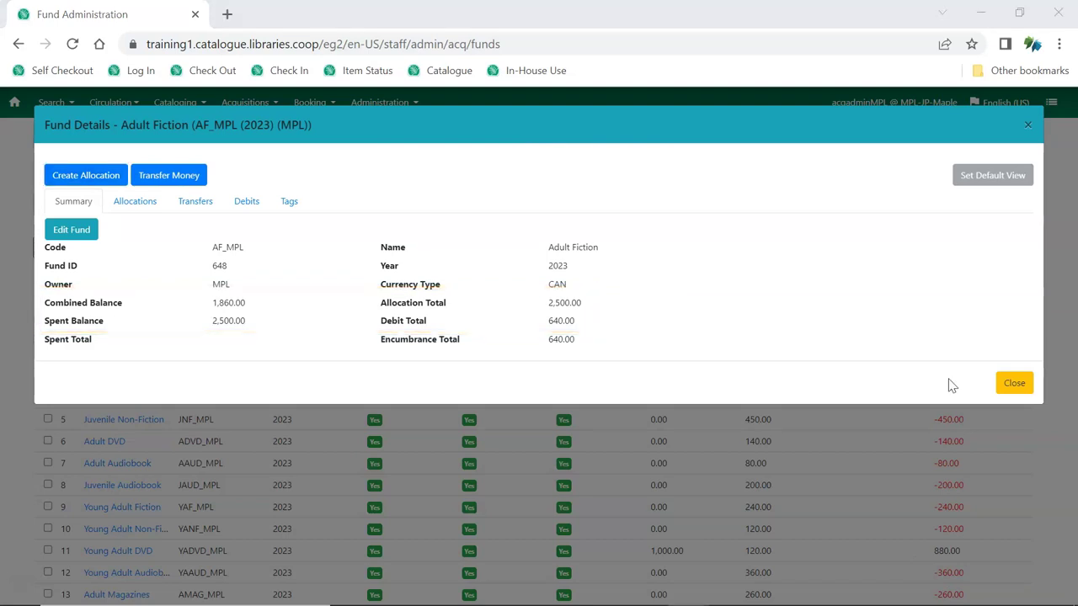
# Step: Close the Adult Fiction fund details to see 2,500.00 allocated and 1,860 combined balance
pyautogui.click(1014, 384)
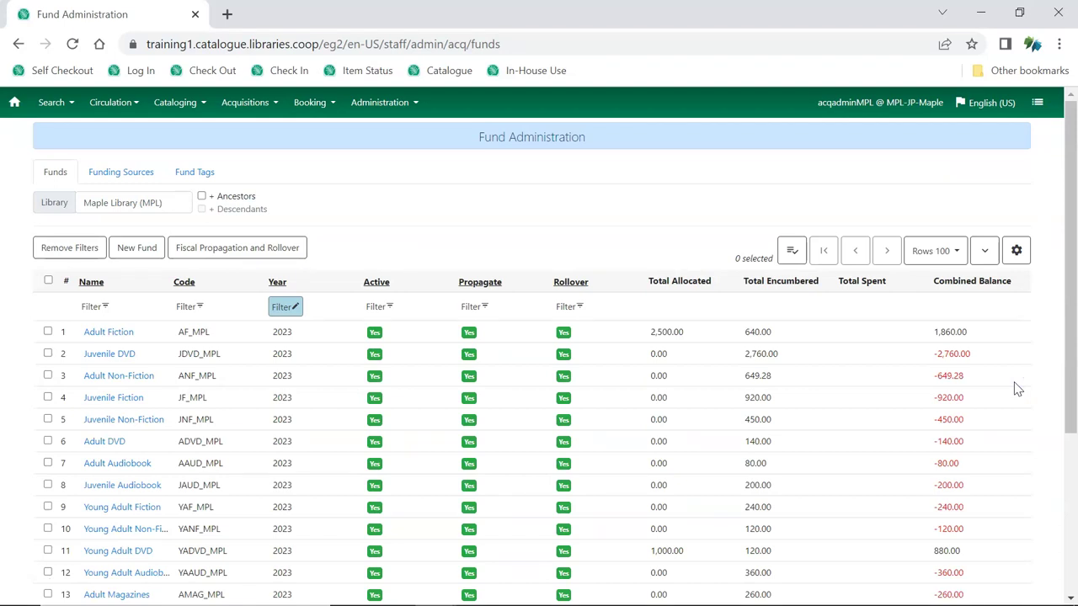
pyautogui.click(264, 453)
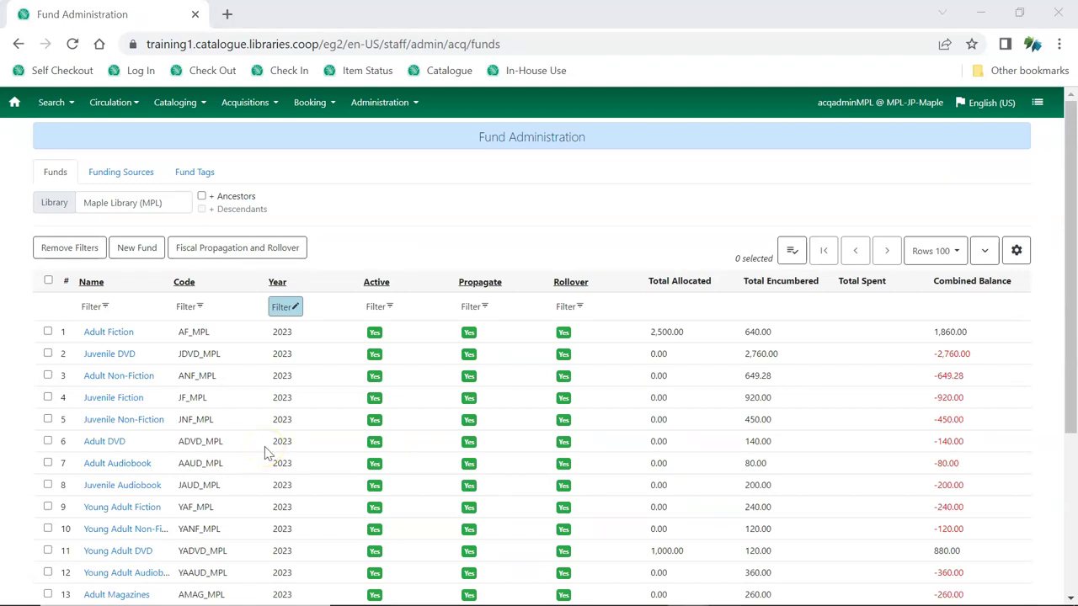